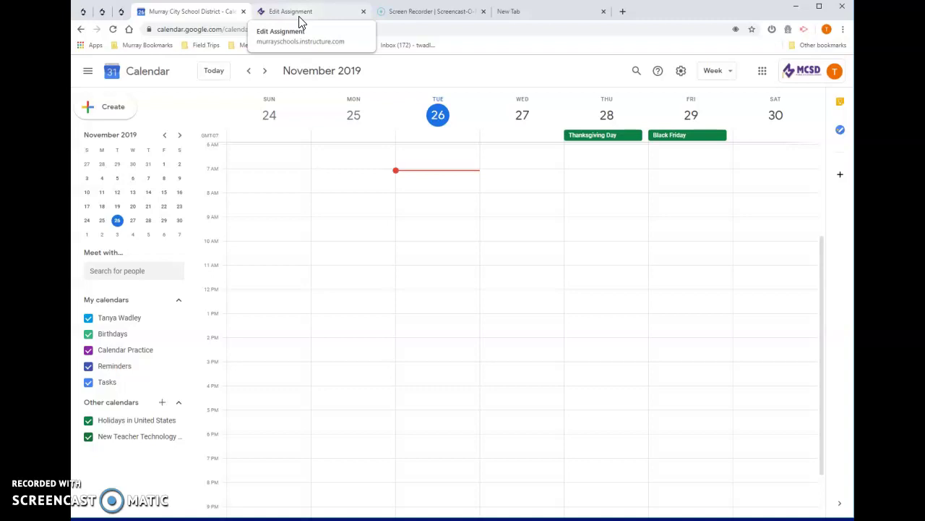
- Create an event titled "Keyboarding Due!" on Saturday, December 7, 2019, from 9:00pm to 10:00pm
click(268, 72)
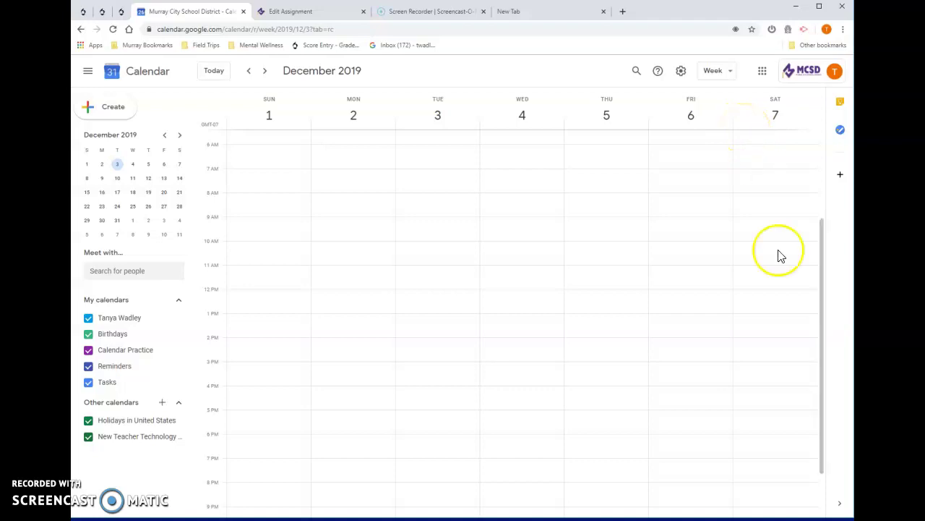
click(763, 510)
click(822, 416)
drag(823, 415, 825, 438)
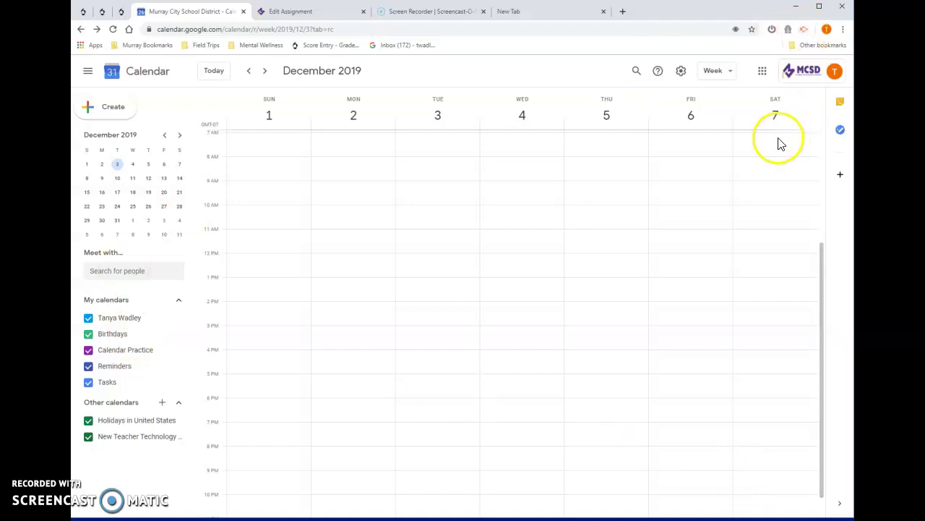
click(758, 479)
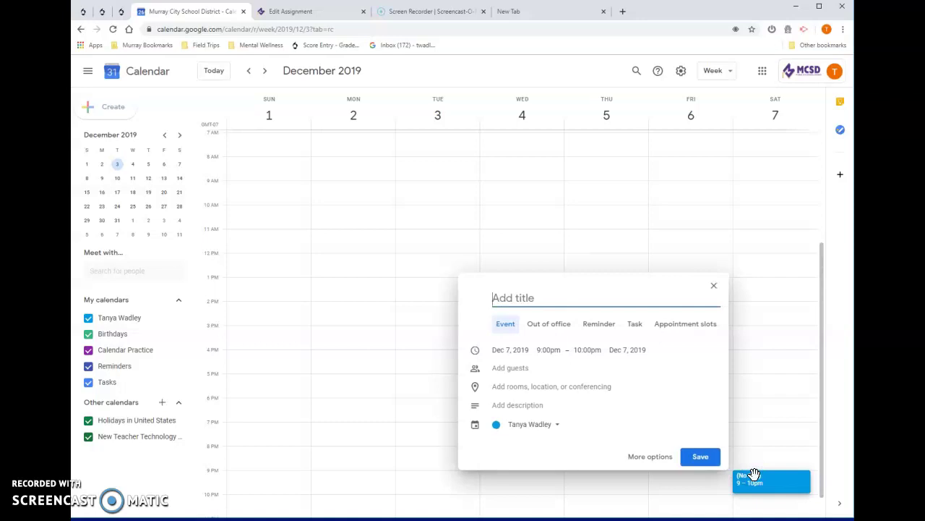
text(Keyboarding)
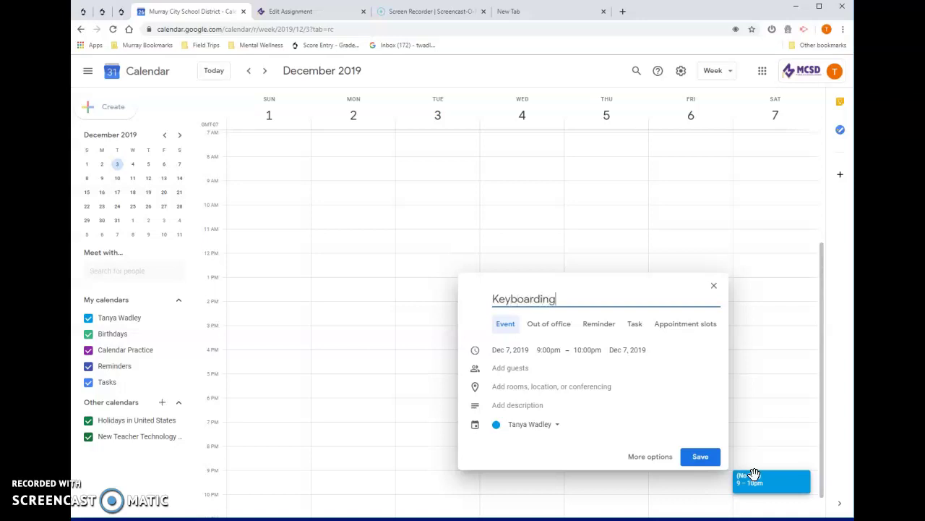
text( Due!)
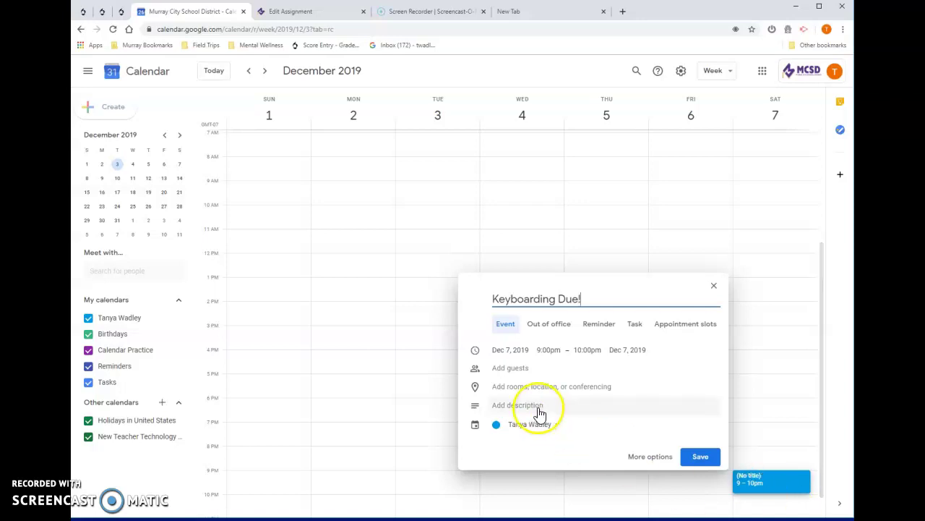
- In the event's full details, enter the description "Today I must have 2 hours and 20 minutes more than I had last time."
click(649, 458)
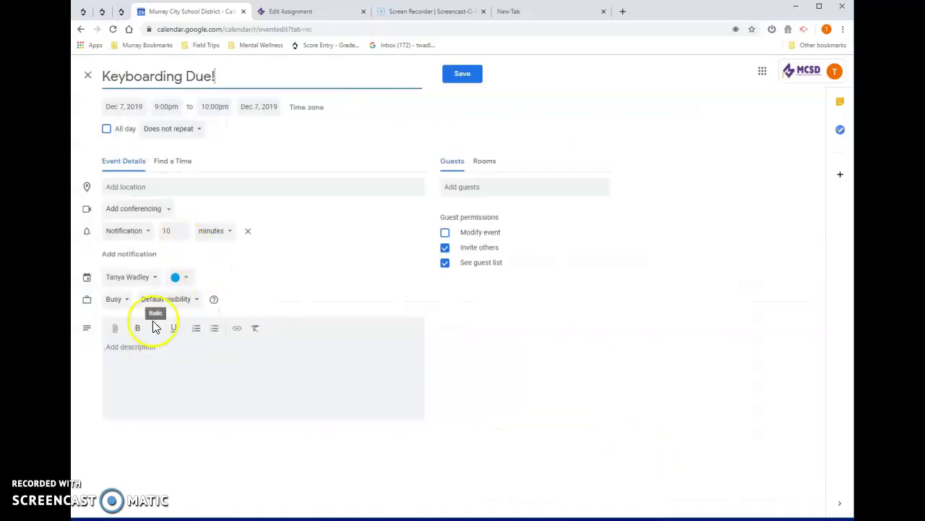
click(132, 354)
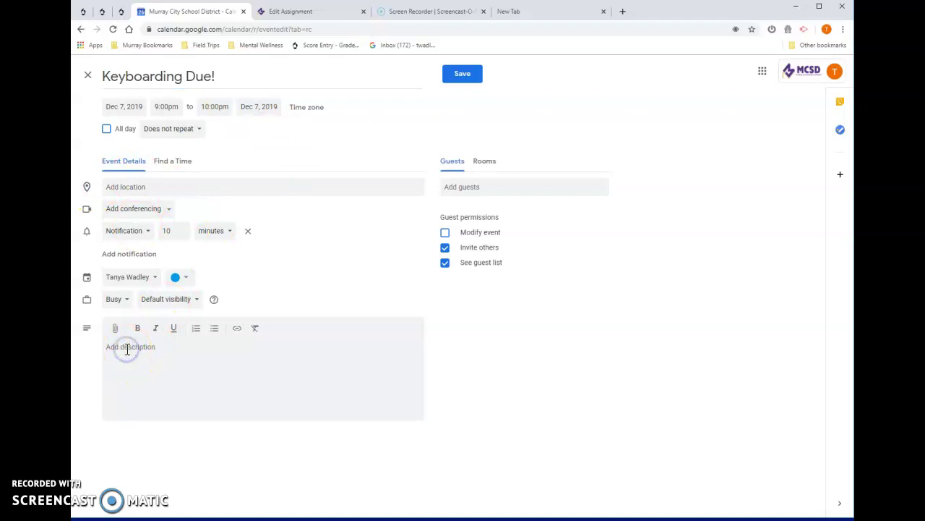
text(Today I must have 2 hours and 20 minutes mor)
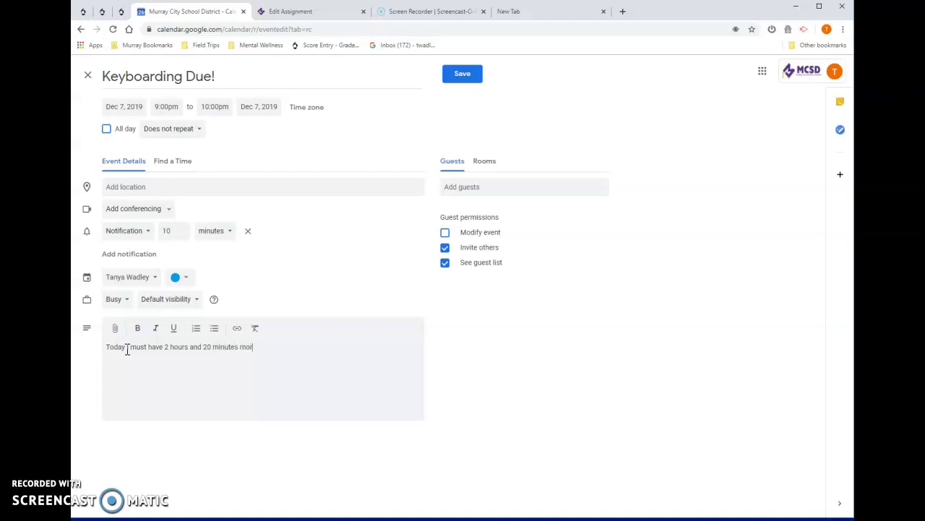
text(e than I had last time.)
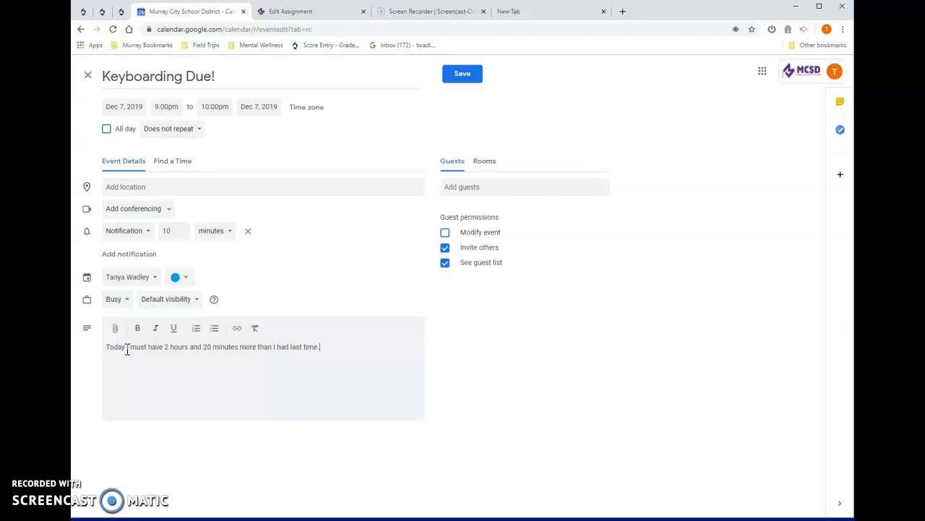
- Change the event's existing reminder to an email sent 1 week before
click(147, 231)
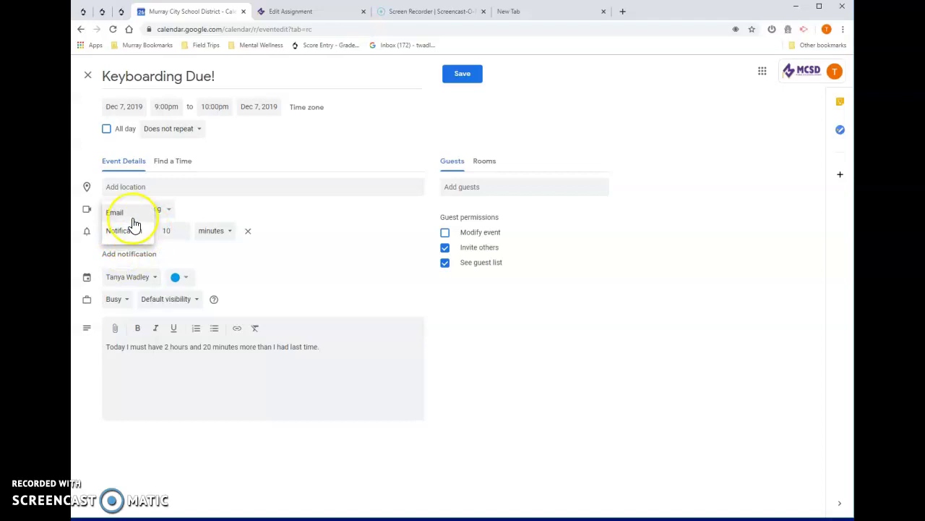
click(129, 212)
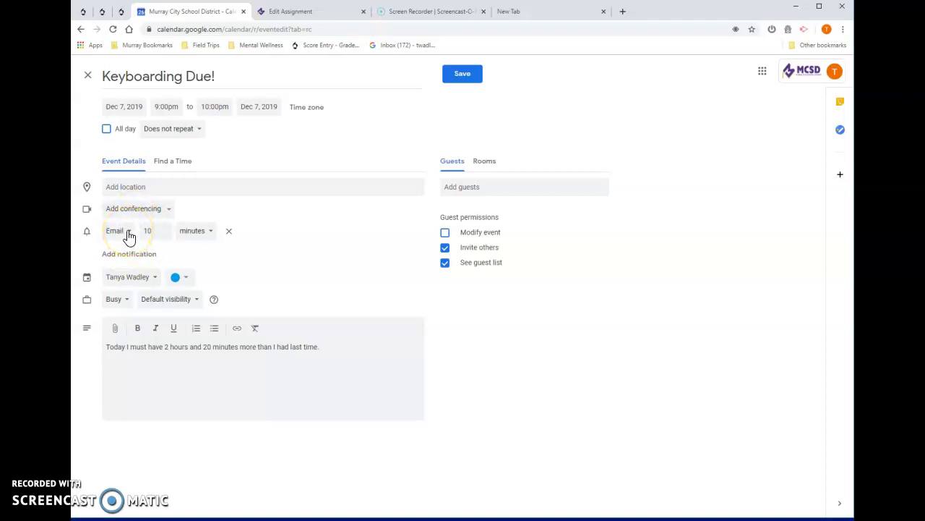
click(158, 230)
drag(159, 229, 143, 234)
text(1)
click(211, 230)
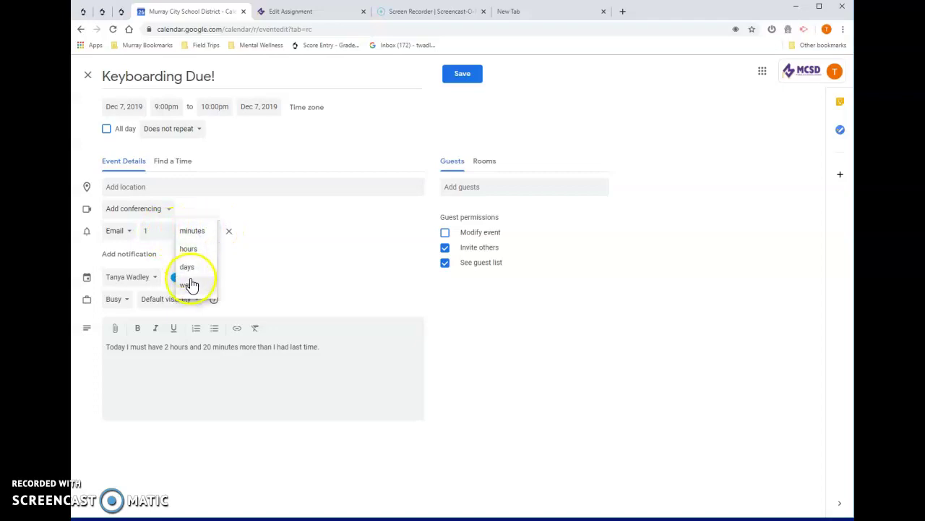
click(191, 285)
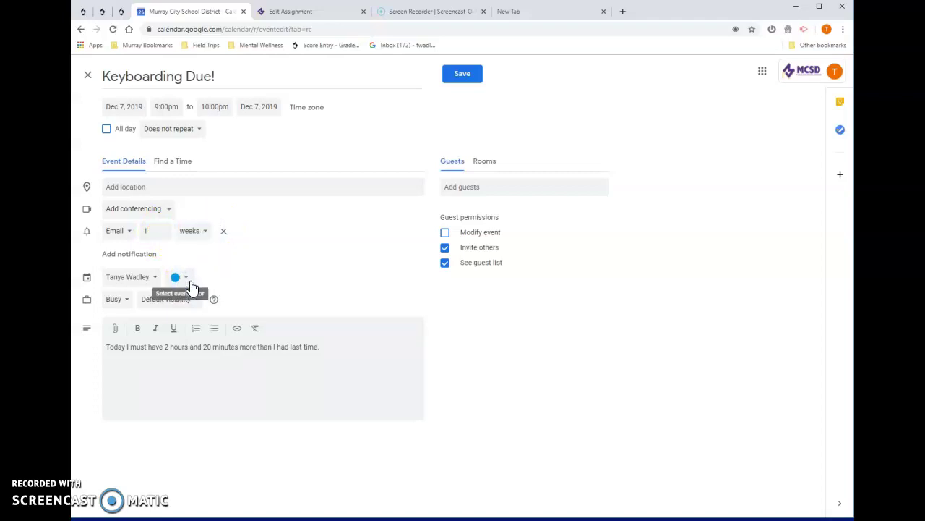
- Add a second reminder to the event as an email sent 4 days before
click(118, 254)
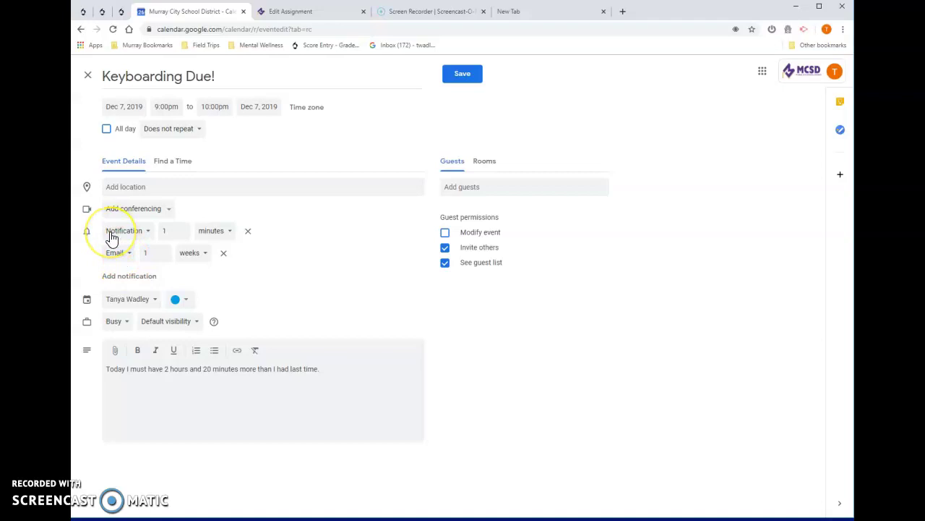
click(229, 232)
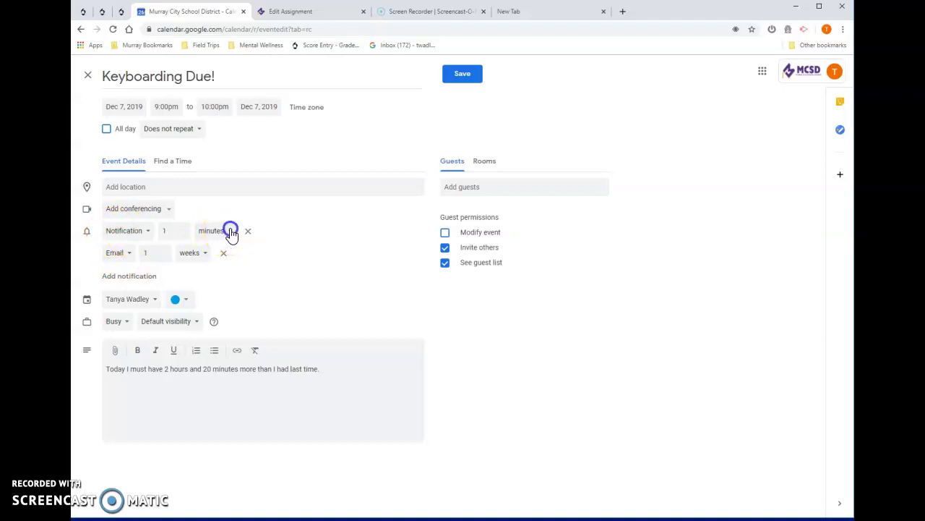
click(84, 258)
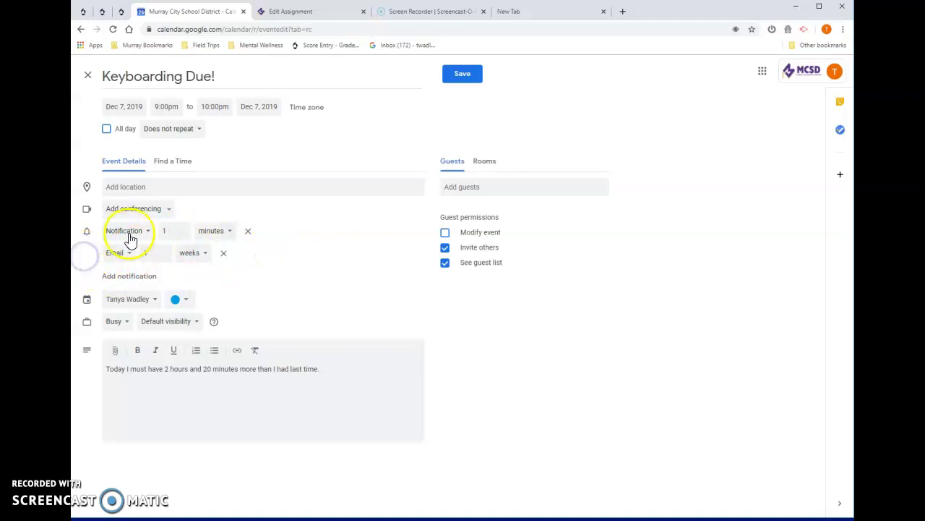
click(168, 231)
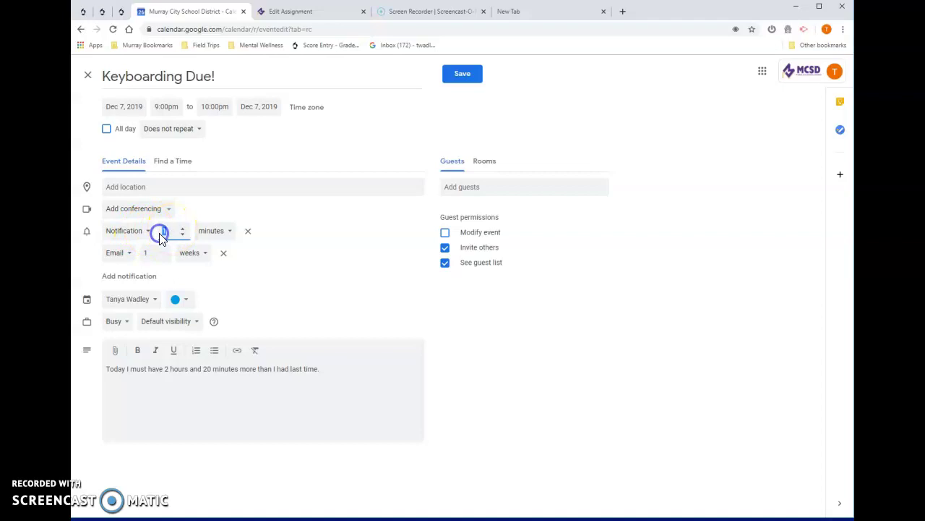
click(230, 233)
click(215, 267)
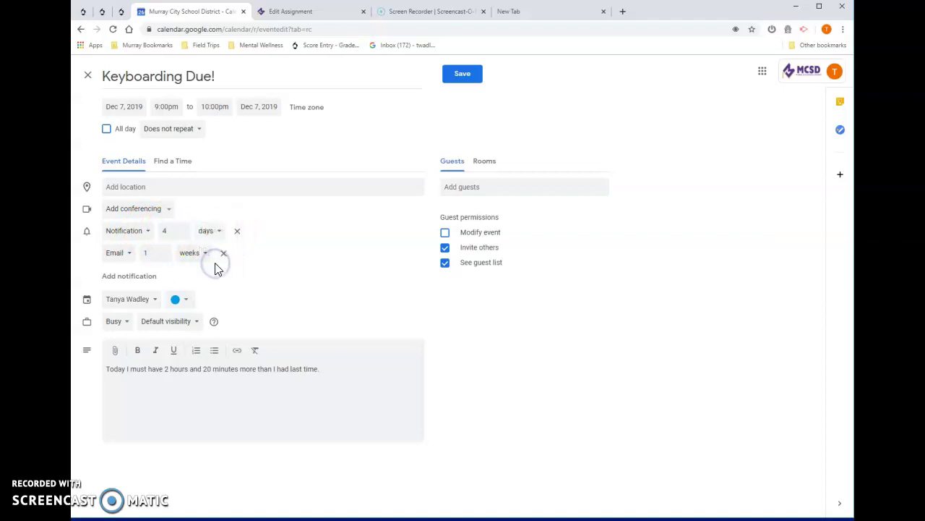
click(150, 233)
click(108, 209)
- Add a third reminder as a notification 3 days before, and save the event
click(117, 288)
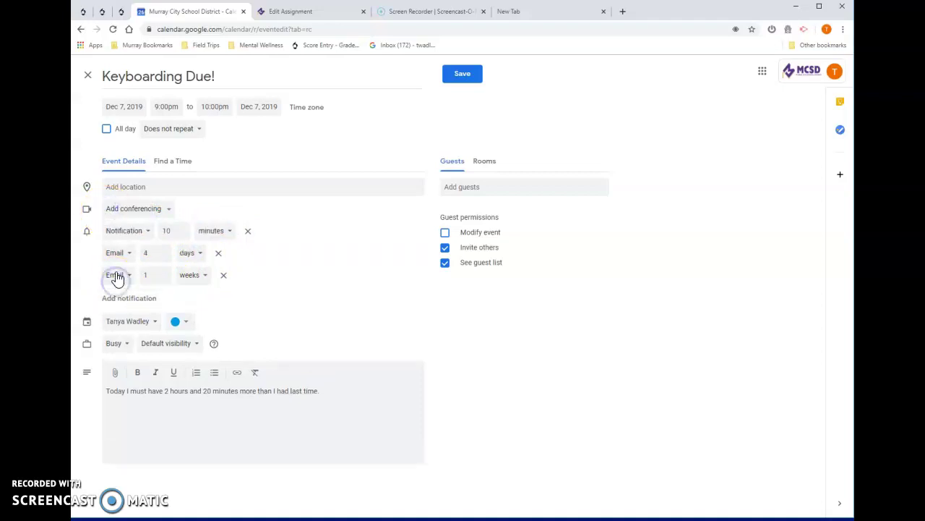
double_click(166, 230)
text(3)
click(227, 231)
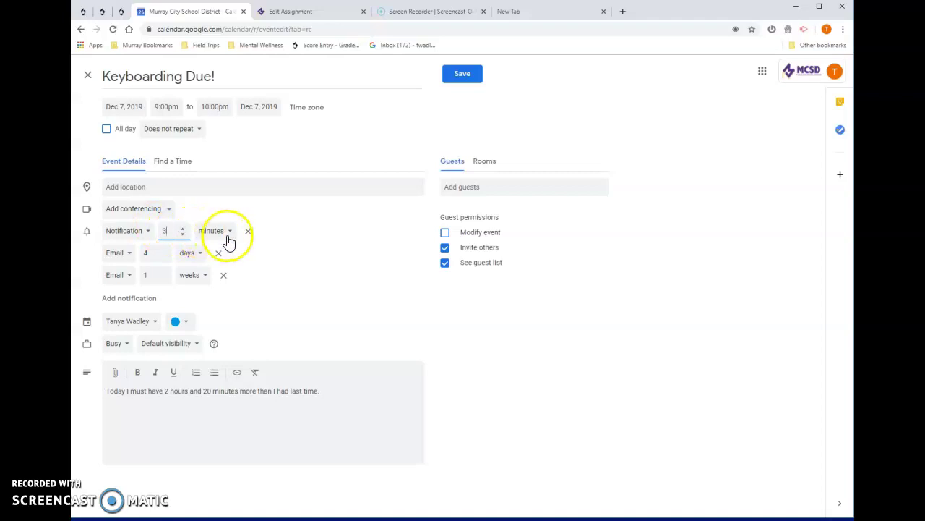
click(209, 266)
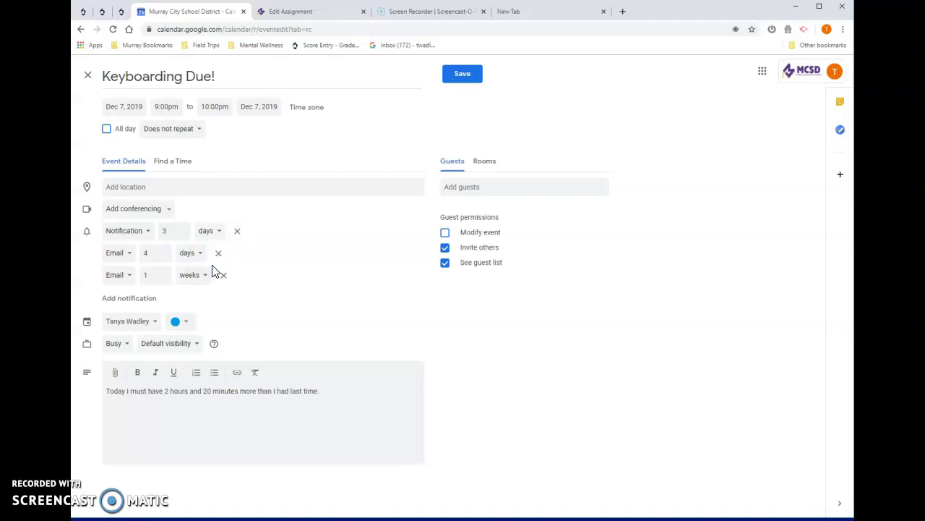
click(461, 76)
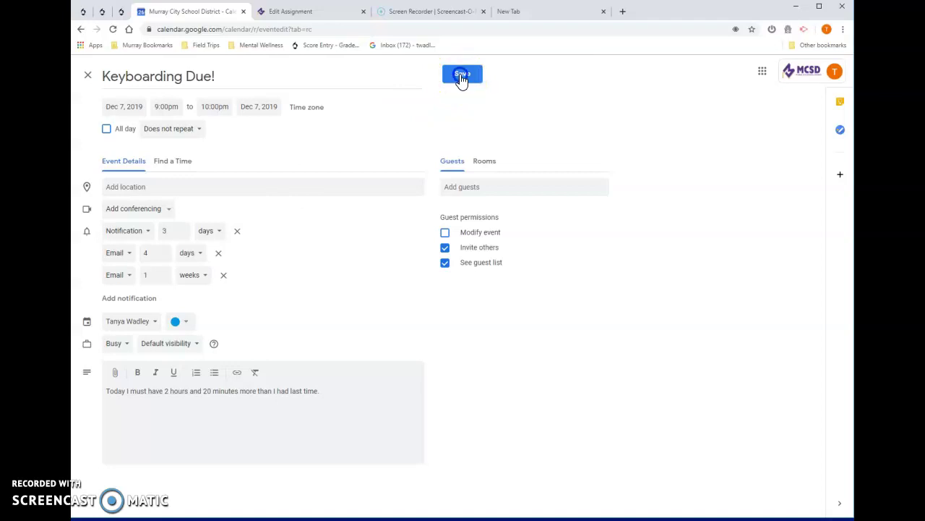